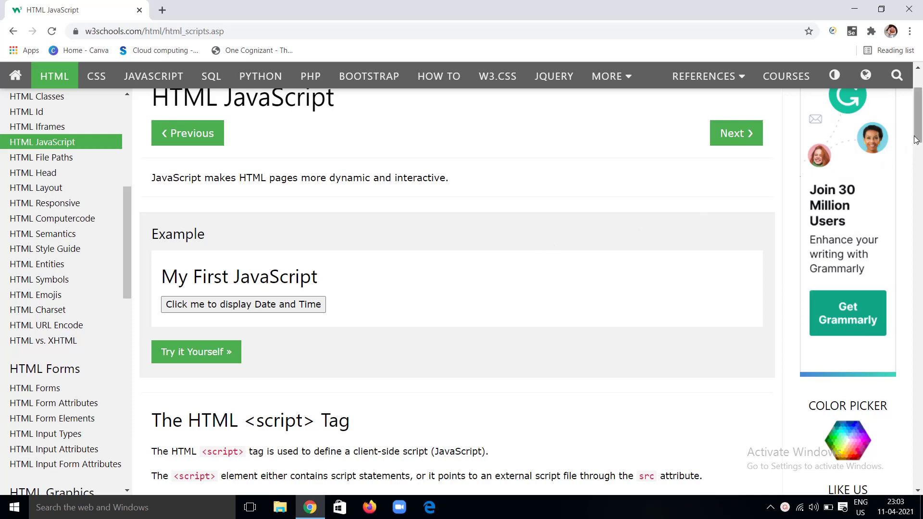
Step: Run the 'Click me to display Date and Time' example so it shows Sun Apr 11 2021 23:04:51
left_click_drag(916, 140, 917, 136)
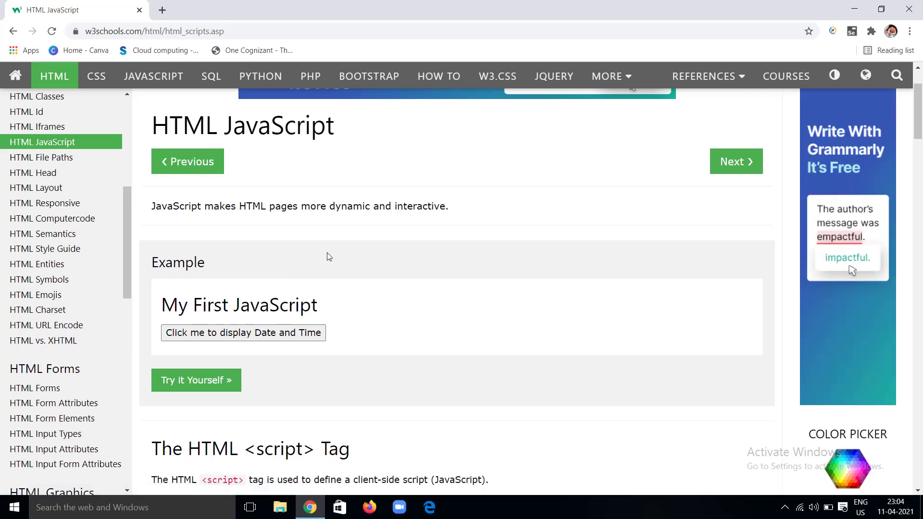
scroll(329, 257, "down", 2)
scroll(329, 257, "down", 2)
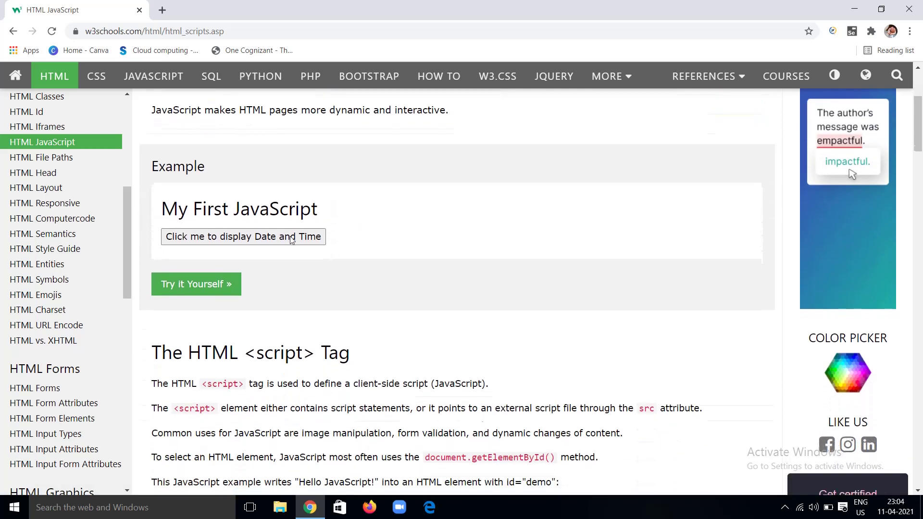
left_click(260, 239)
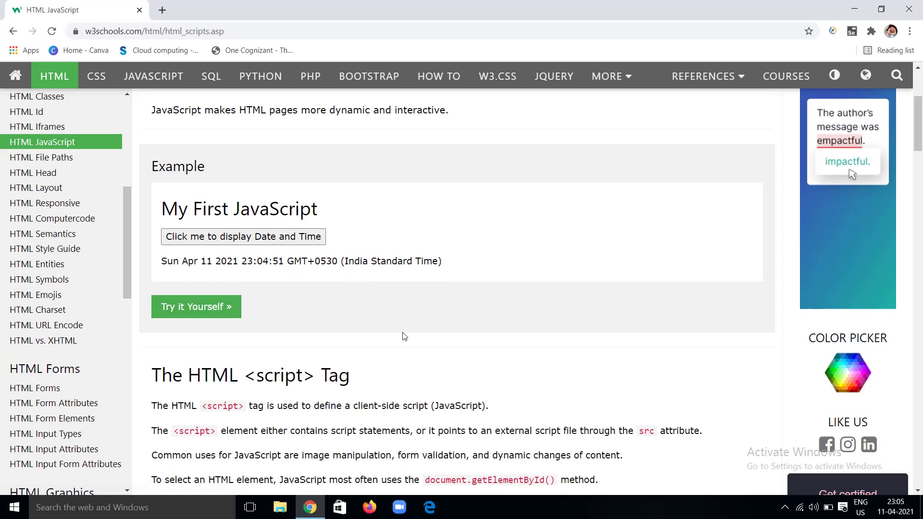
scroll(404, 336, "down", 1)
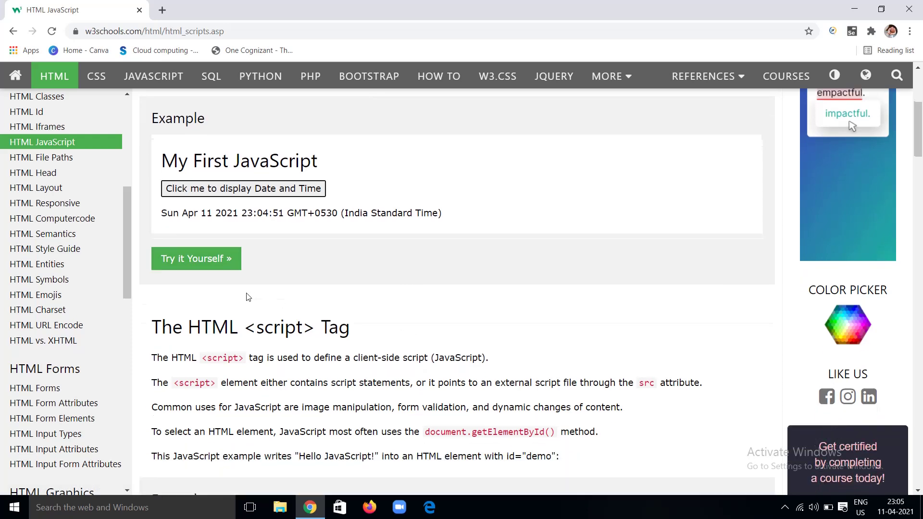
left_click(204, 259)
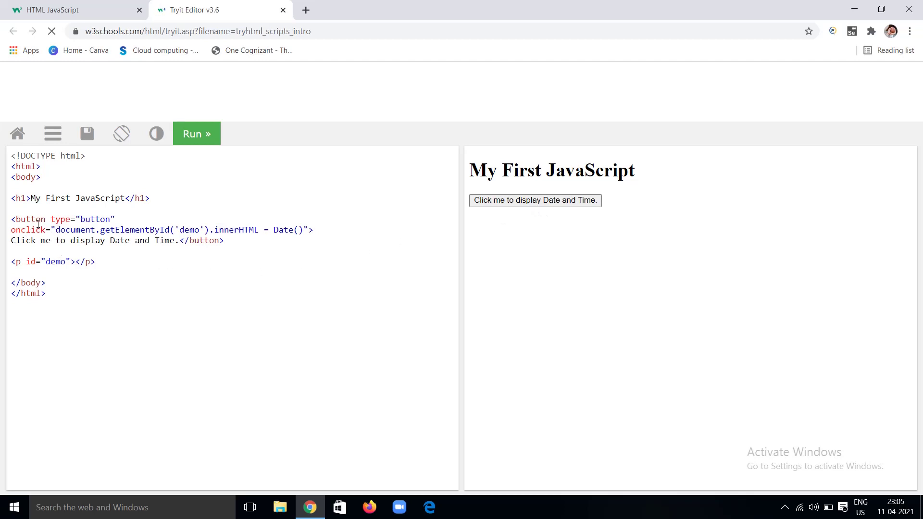
left_click_drag(11, 220, 236, 245)
left_click(235, 245)
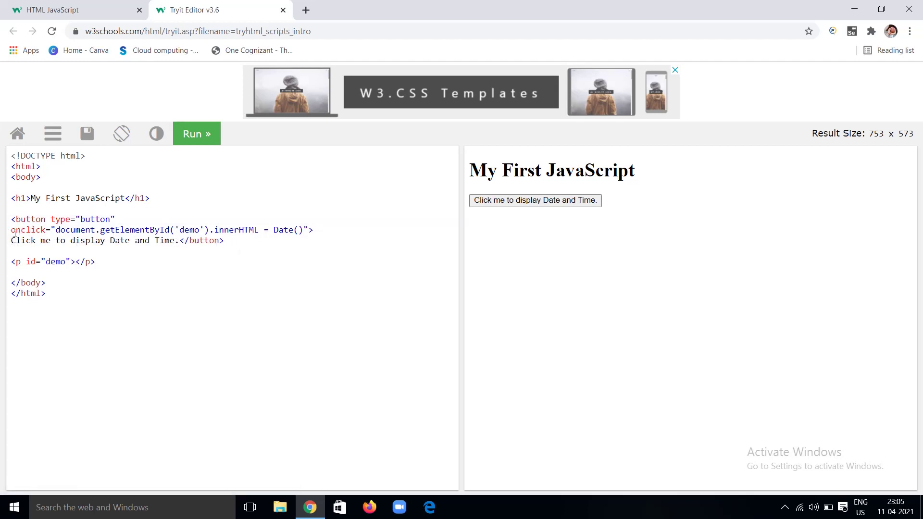
left_click_drag(11, 230, 309, 230)
left_click(305, 229)
left_click_drag(179, 229, 206, 231)
left_click(77, 263)
left_click(552, 203)
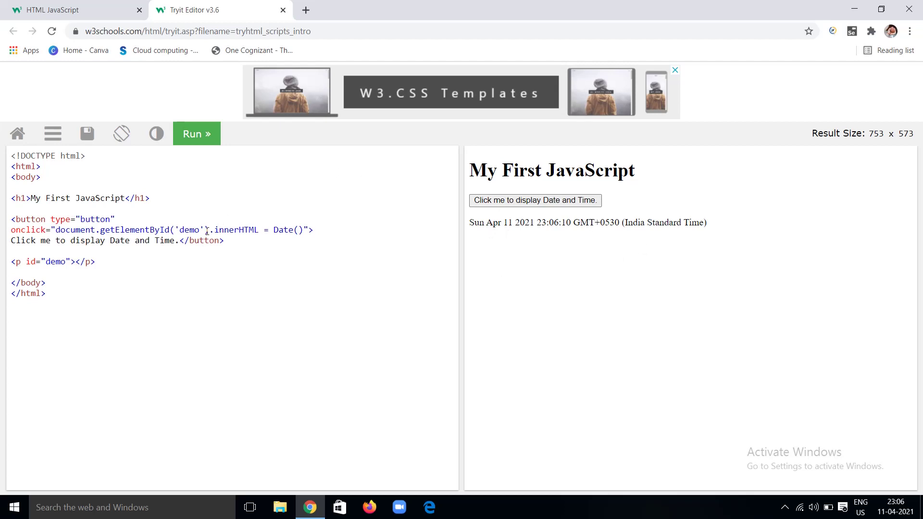
left_click(282, 11)
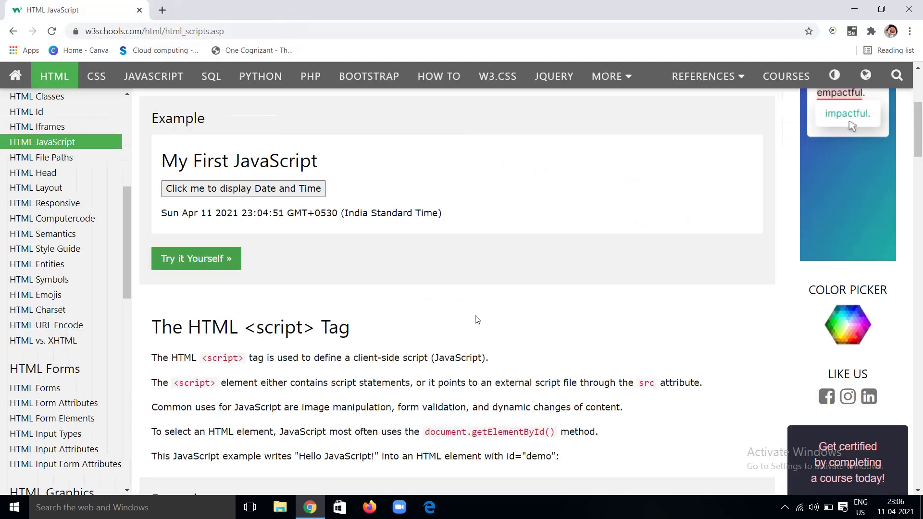
Step: Scroll to The HTML <script> Tag section and highlight its three Hello JavaScript! code lines
scroll(479, 323, "down", 2)
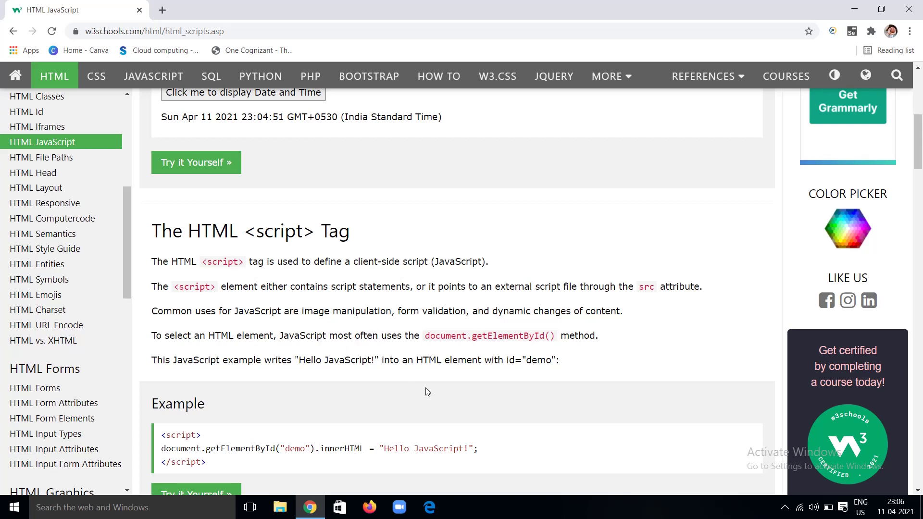
scroll(427, 392, "down", 2)
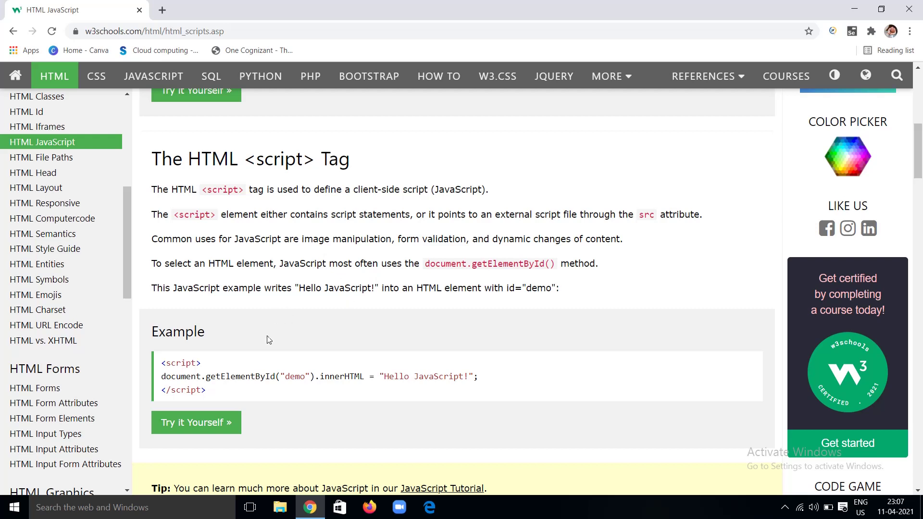
left_click_drag(162, 362, 219, 396)
left_click(219, 396)
Step: Load the <script> example in the Tryit Editor, highlight id="demo", then return to the lesson
left_click(226, 423)
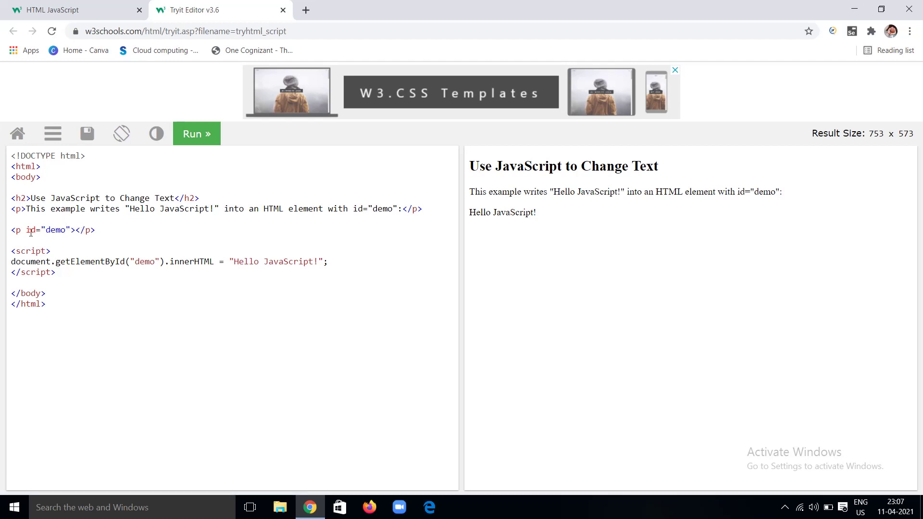
left_click_drag(22, 230, 72, 232)
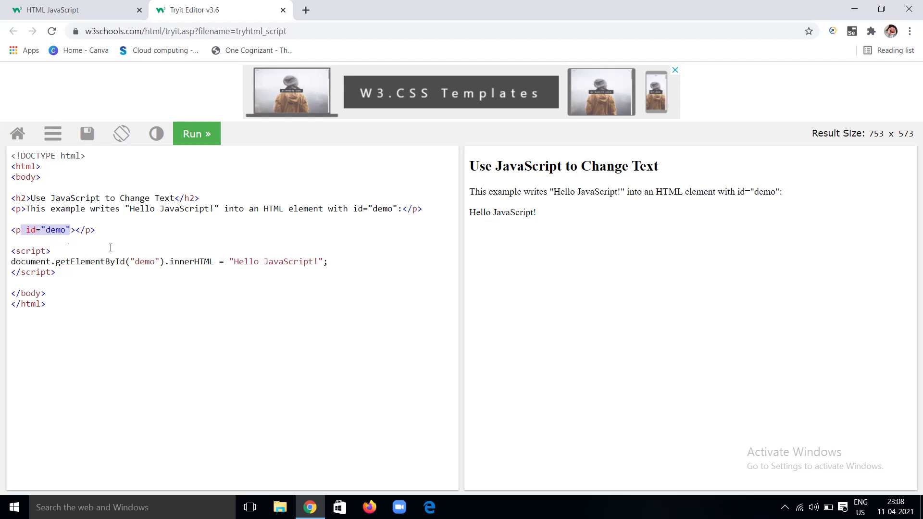
left_click(68, 6)
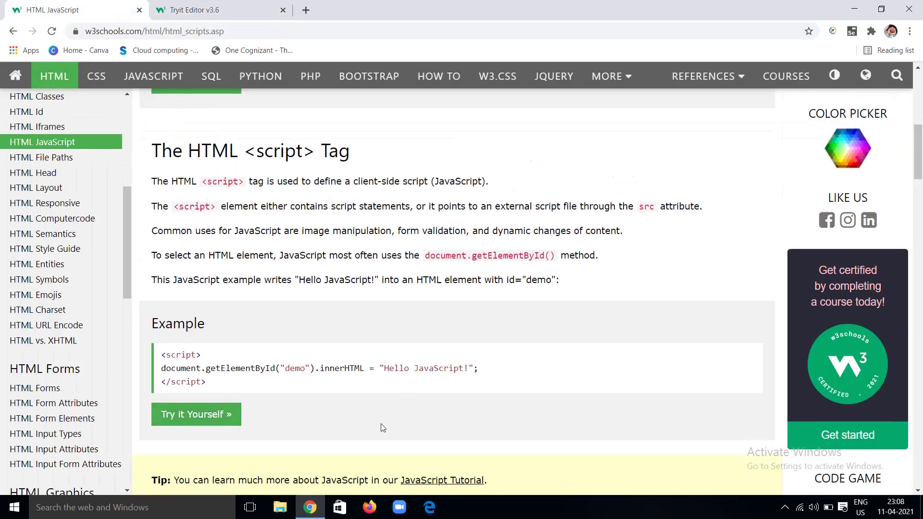
Step: Scroll to A Taste of JavaScript, glance at the Tryit tab, and come back to the lesson
scroll(384, 427, "down", 5)
scroll(383, 427, "down", 1)
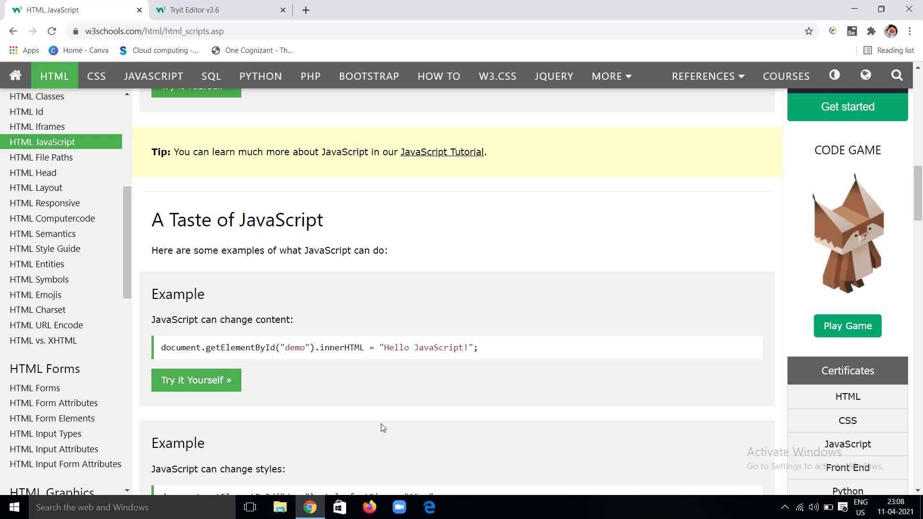
scroll(383, 428, "down", 2)
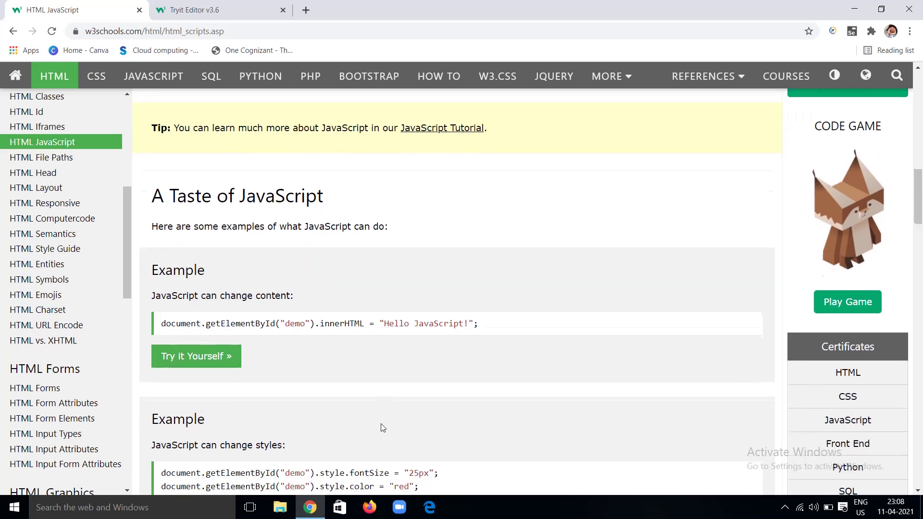
scroll(381, 424, "down", 1)
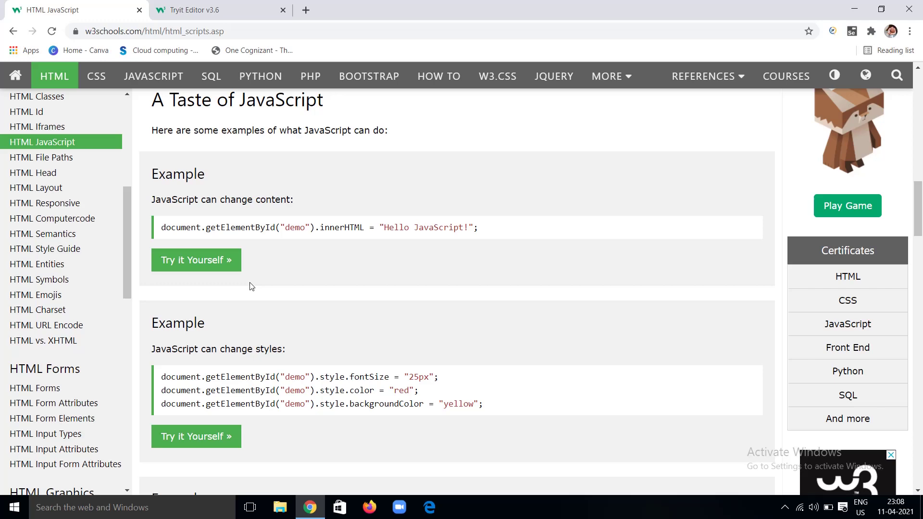
left_click(248, 6)
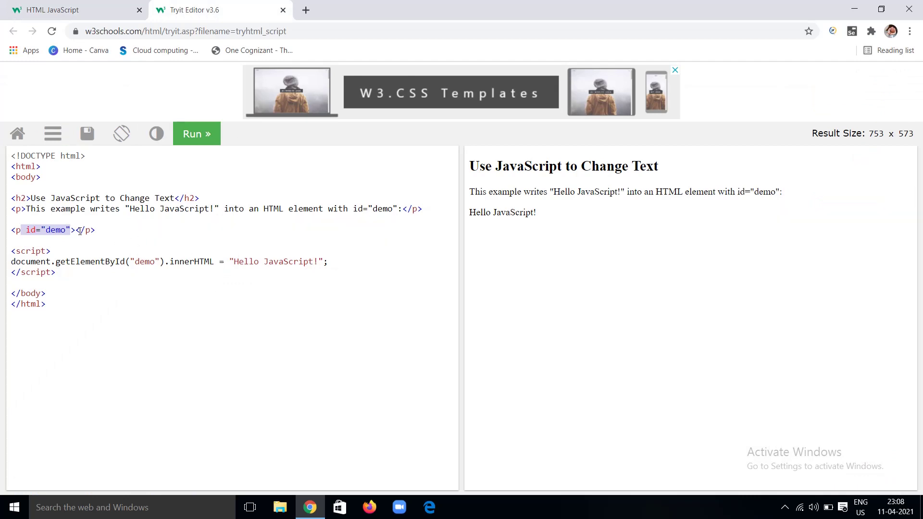
left_click(79, 6)
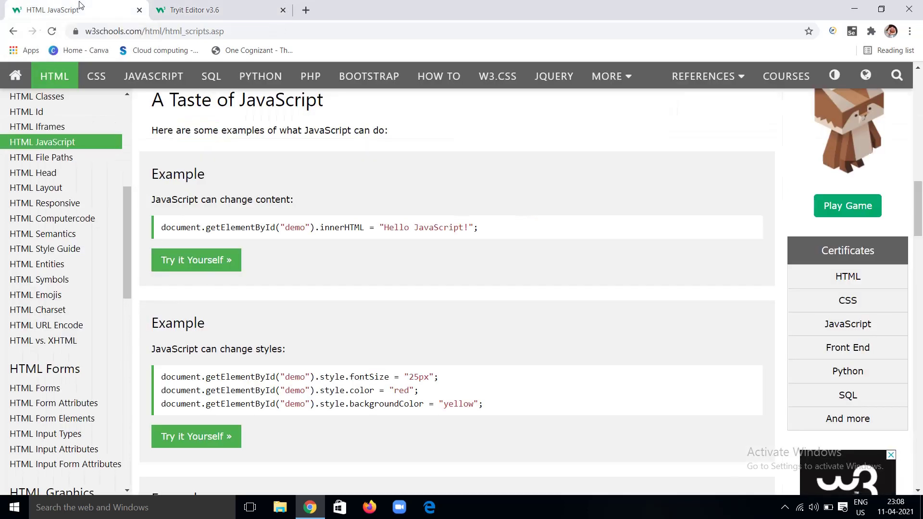
Step: Load the change-content example and review its myFunction script and button call
left_click(212, 266)
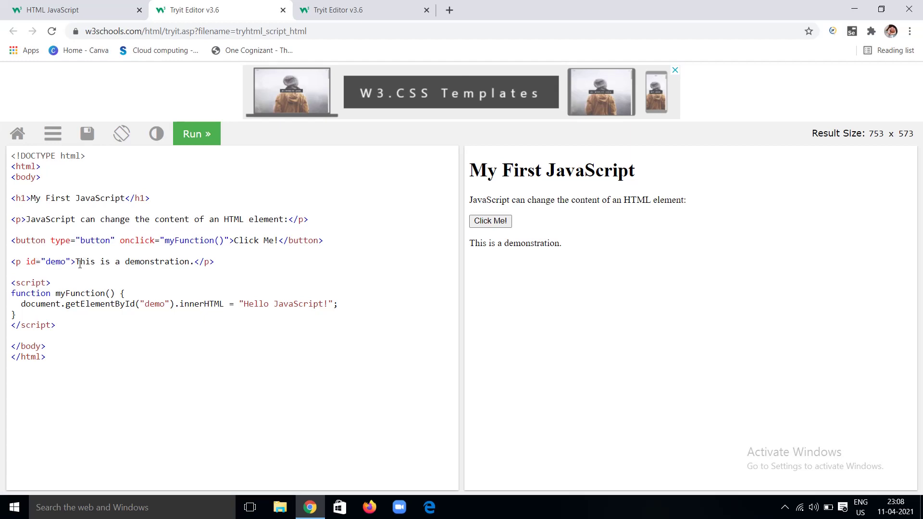
left_click(161, 263)
left_click(162, 269)
left_click_drag(12, 284, 56, 325)
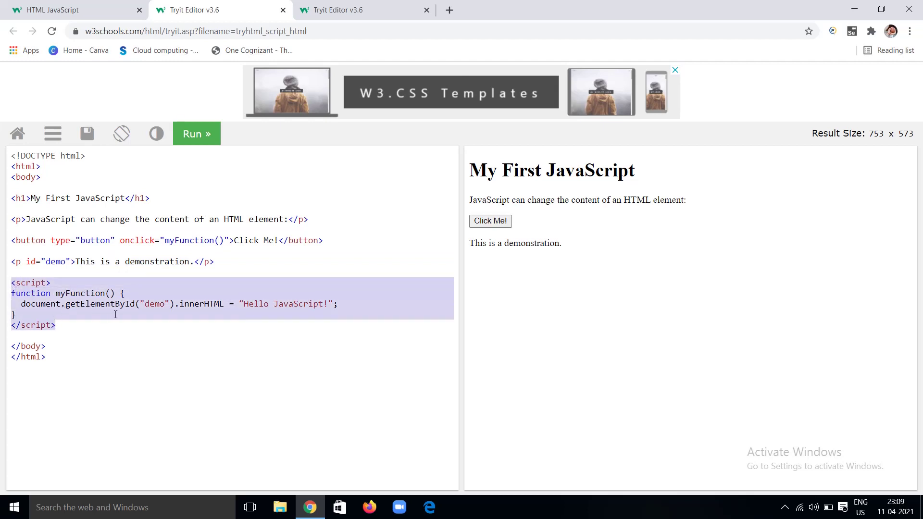
left_click(52, 268)
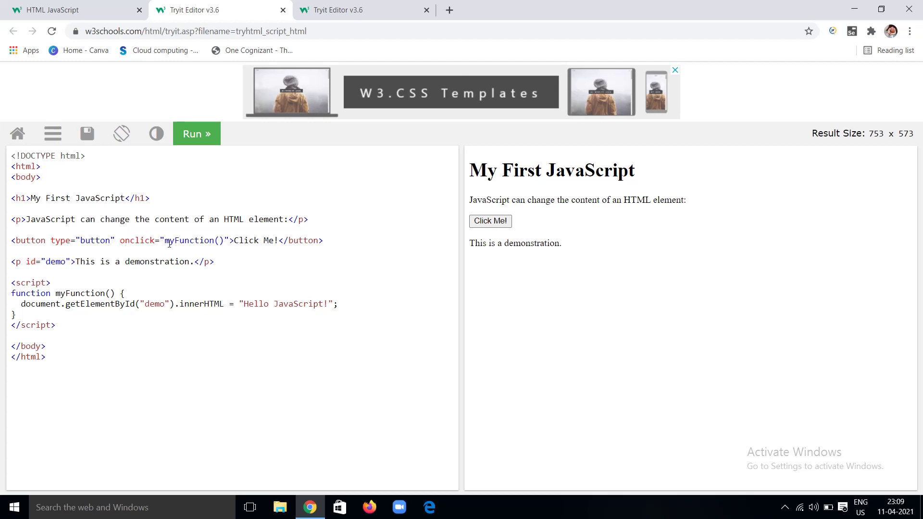
left_click_drag(166, 243, 221, 245)
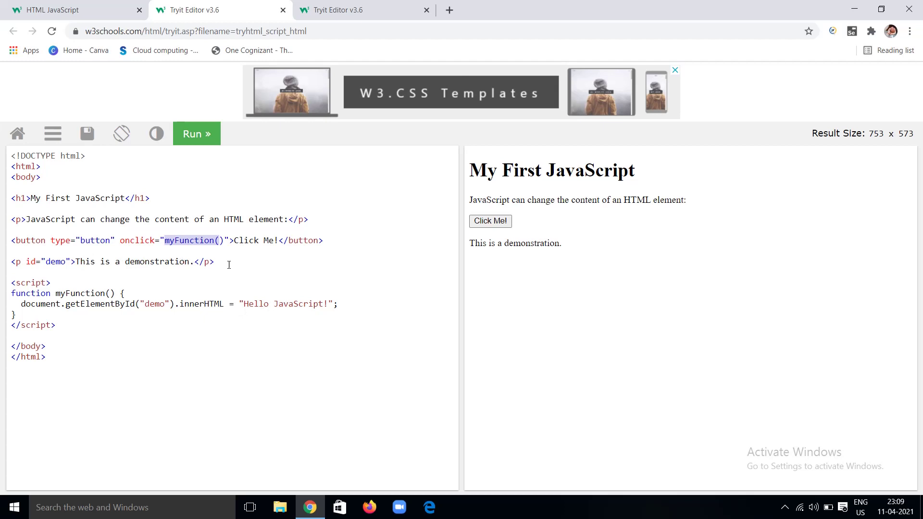
Step: Run it so the paragraph reads Hello JavaScript!, compare with the Change Text example, return
left_click(195, 146)
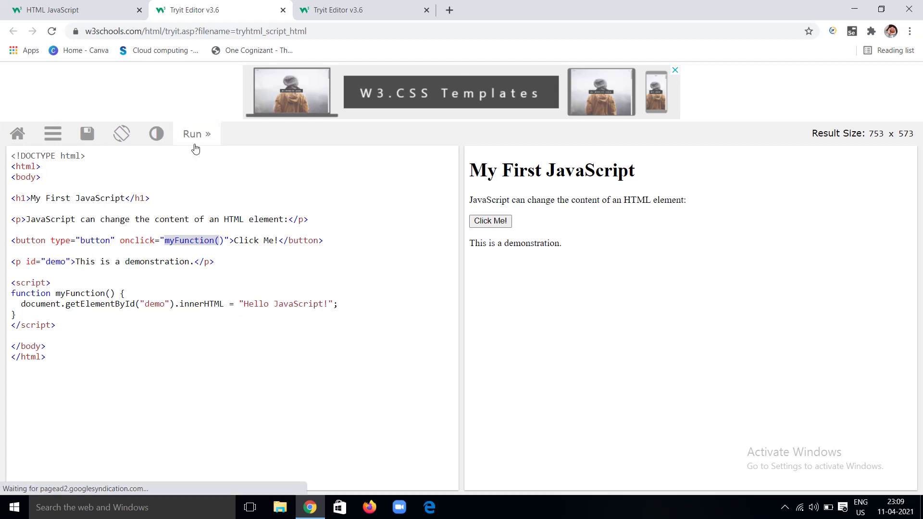
left_click(501, 223)
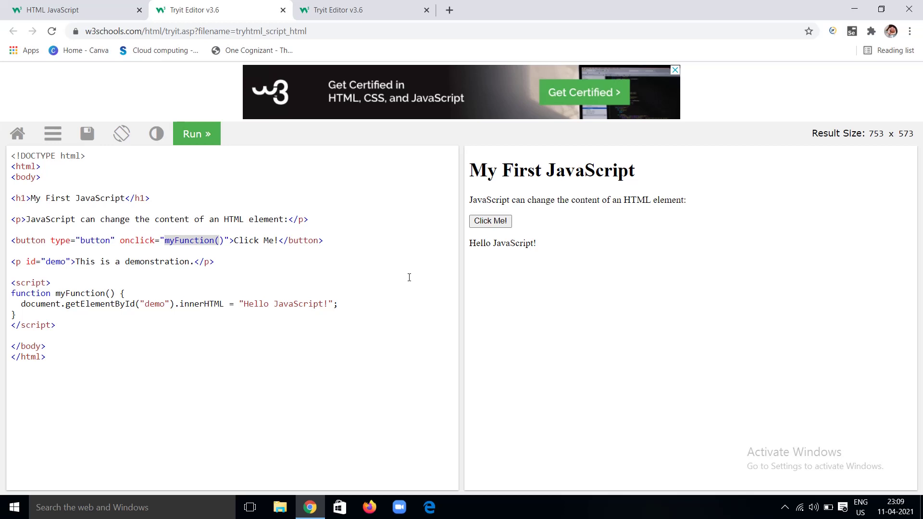
left_click(404, 11)
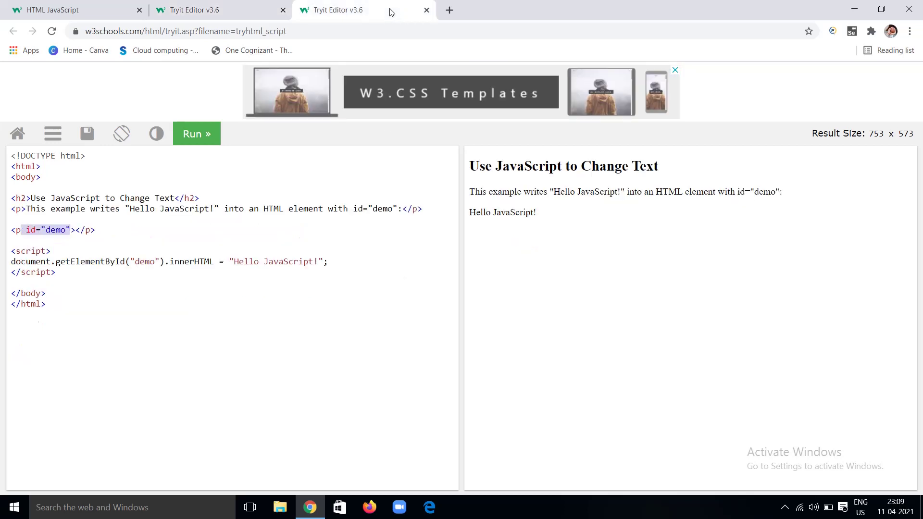
left_click_drag(319, 261, 173, 251)
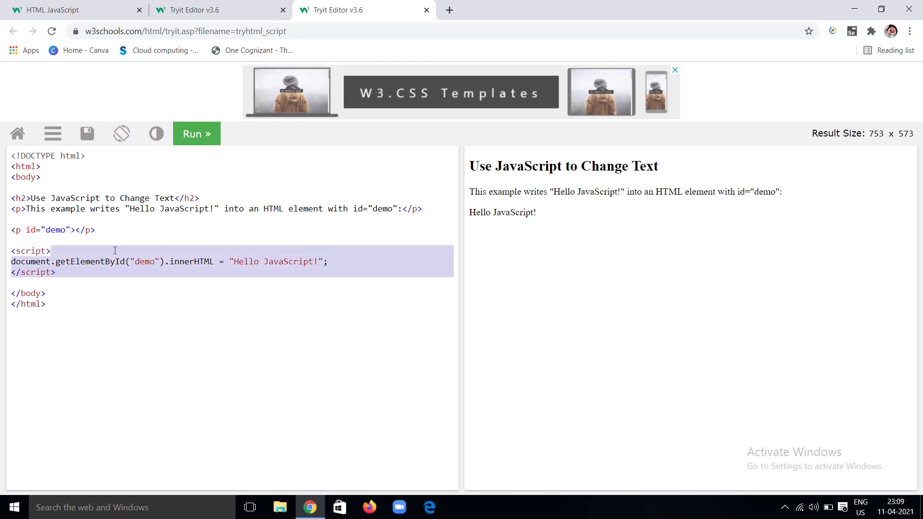
left_click(220, 233)
key("ctrl+Page_Up")
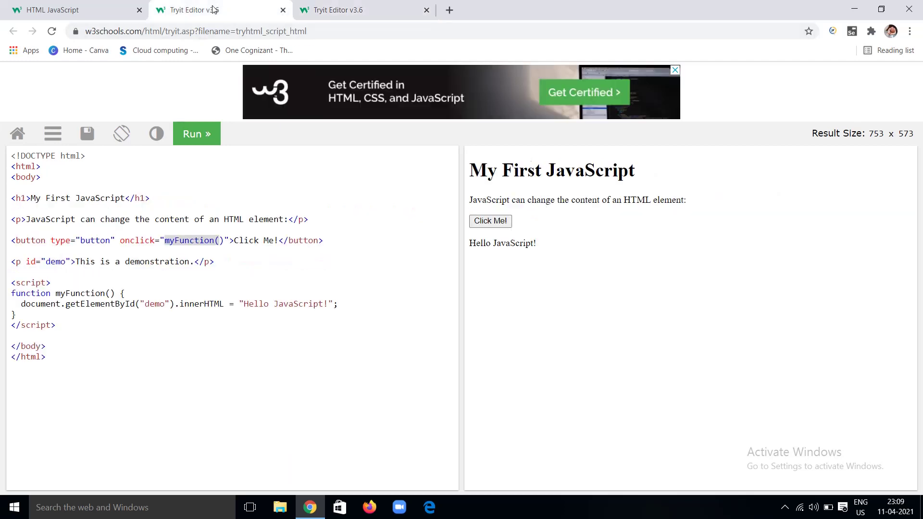
left_click_drag(78, 262, 191, 262)
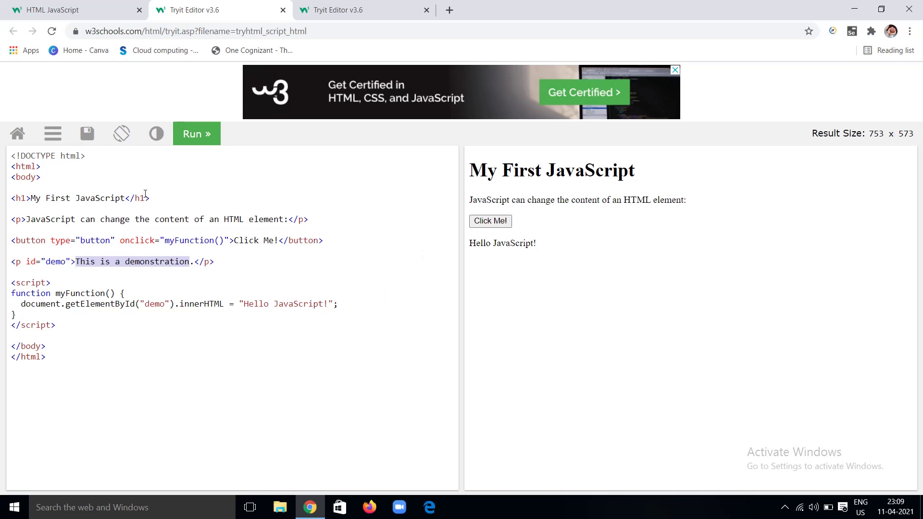
left_click(91, 6)
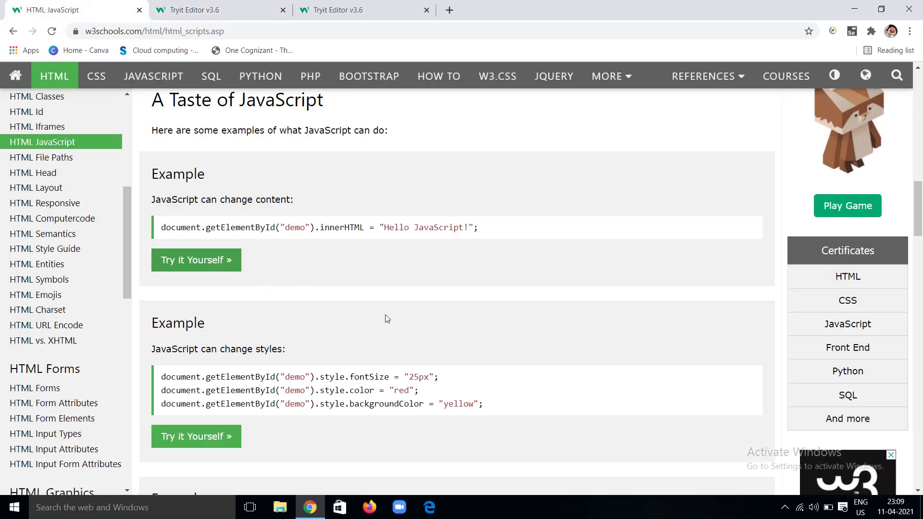
Step: Load the change-styles example in a new Tryit tab and highlight its script block
scroll(388, 322, "down", 3)
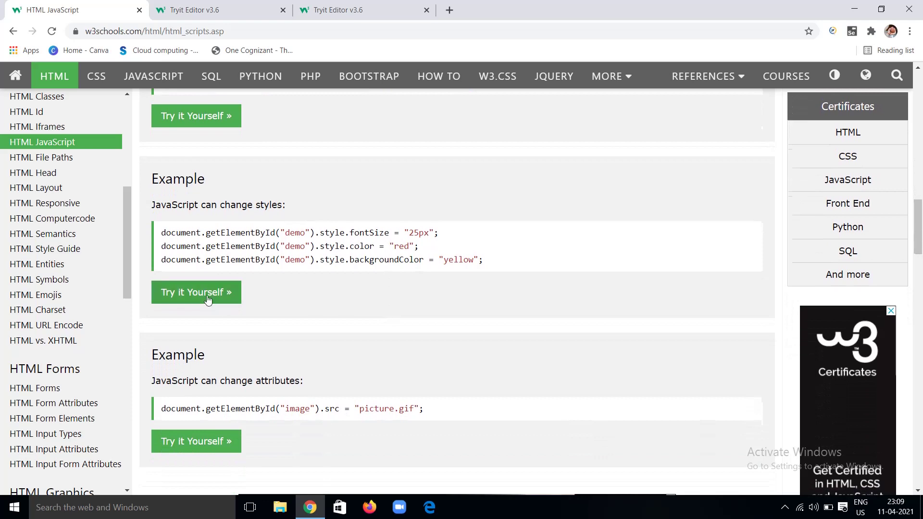
left_click(203, 292)
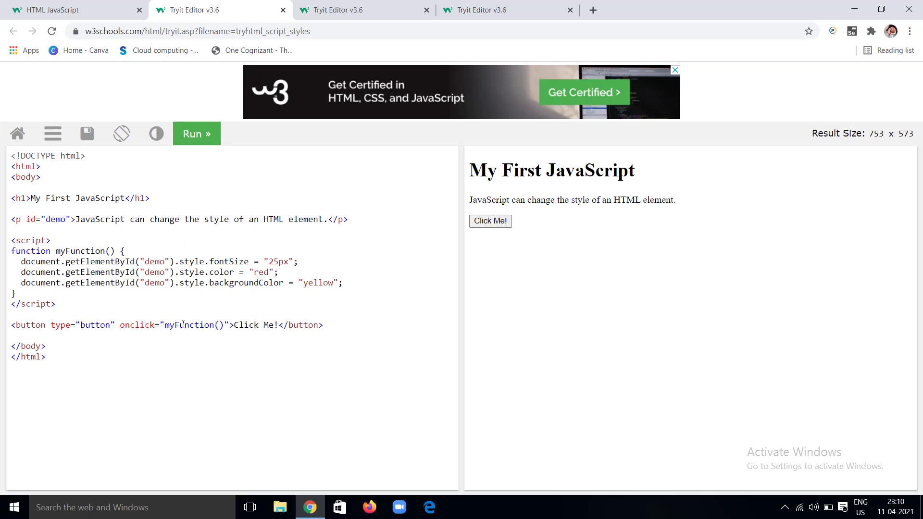
left_click_drag(11, 241, 68, 300)
Step: Review the paragraph text that the script will style
left_click(181, 306)
left_click_drag(77, 219, 324, 222)
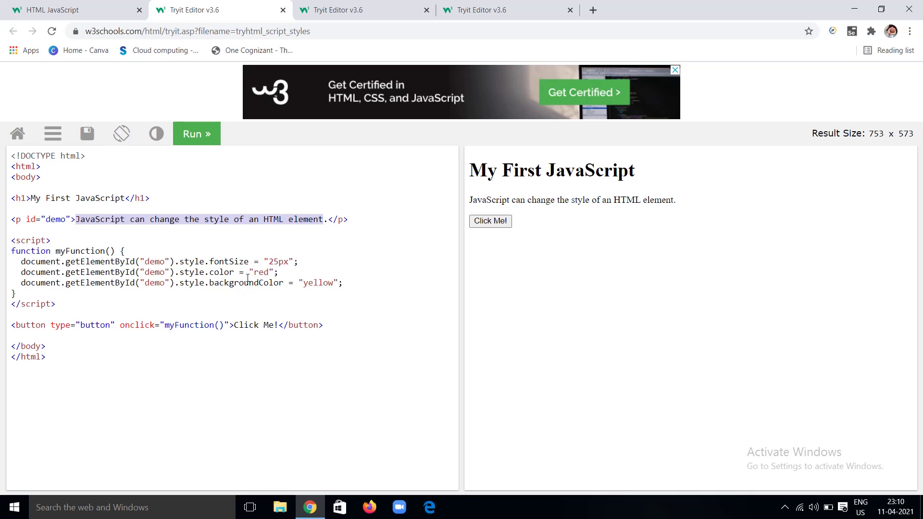
left_click(336, 292)
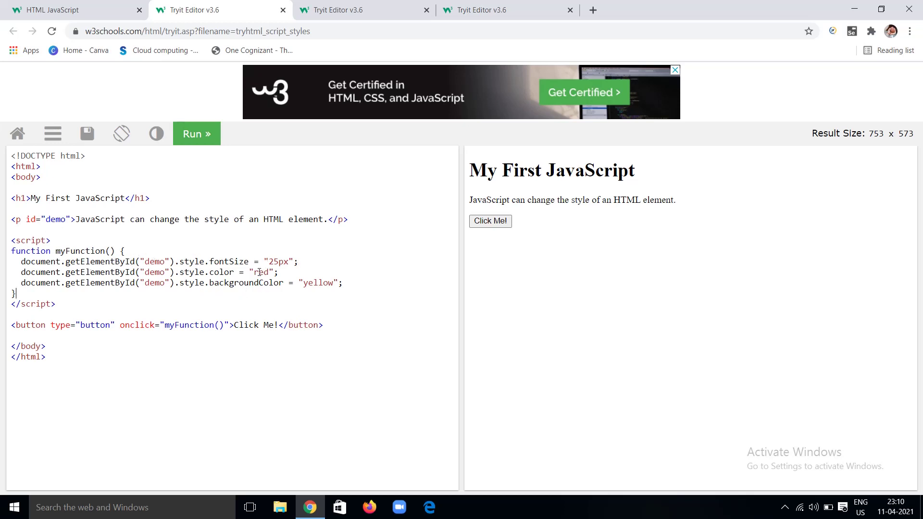
Step: Use Click Me! to make the paragraph 25px red text on yellow
left_click(500, 223)
left_click_drag(470, 201, 601, 214)
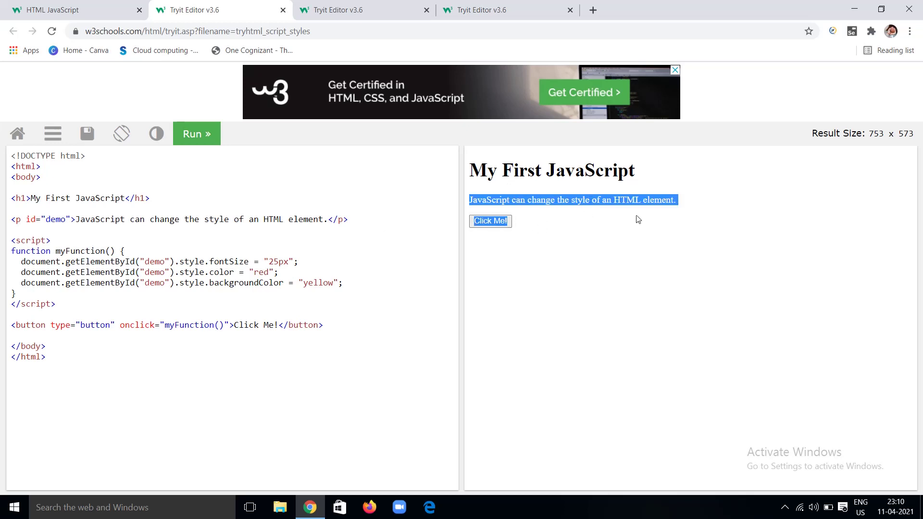
left_click(693, 212)
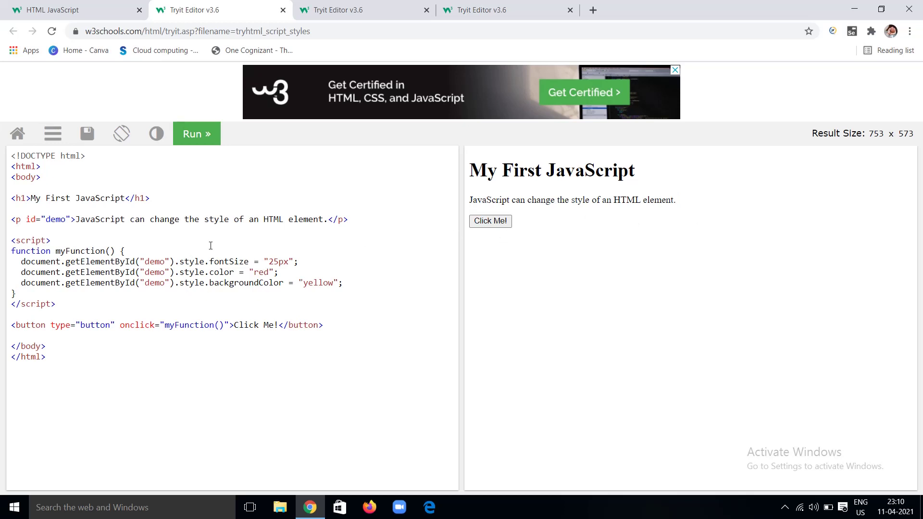
left_click(485, 224)
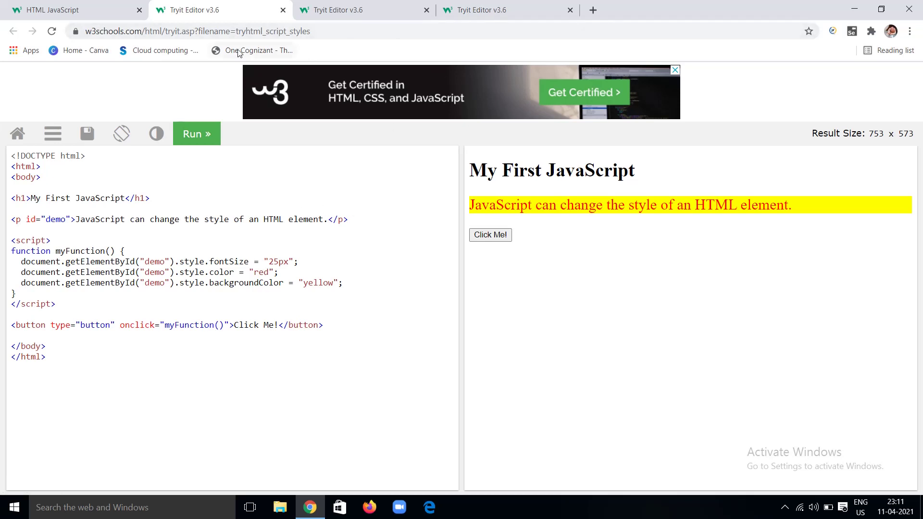
Step: Load the image src example in a new tab and inspect the img element and myImage id
left_click(87, 10)
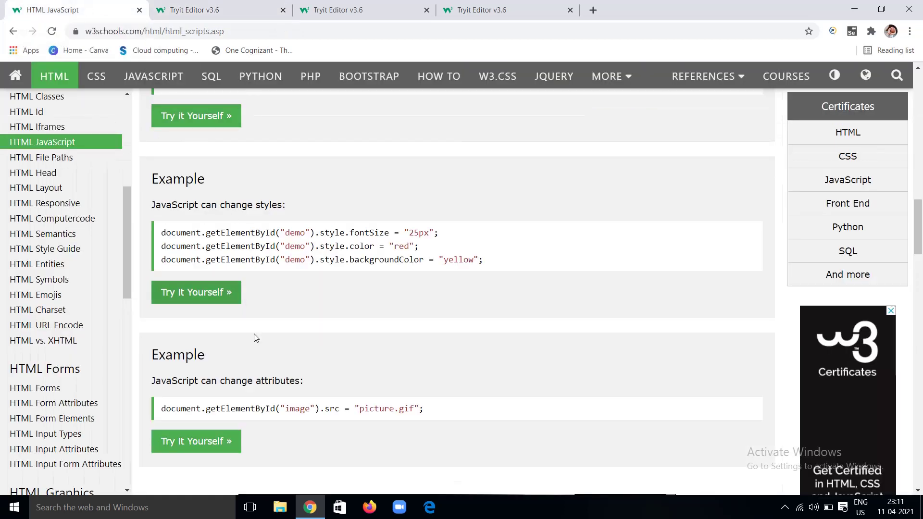
scroll(259, 341, "down", 3)
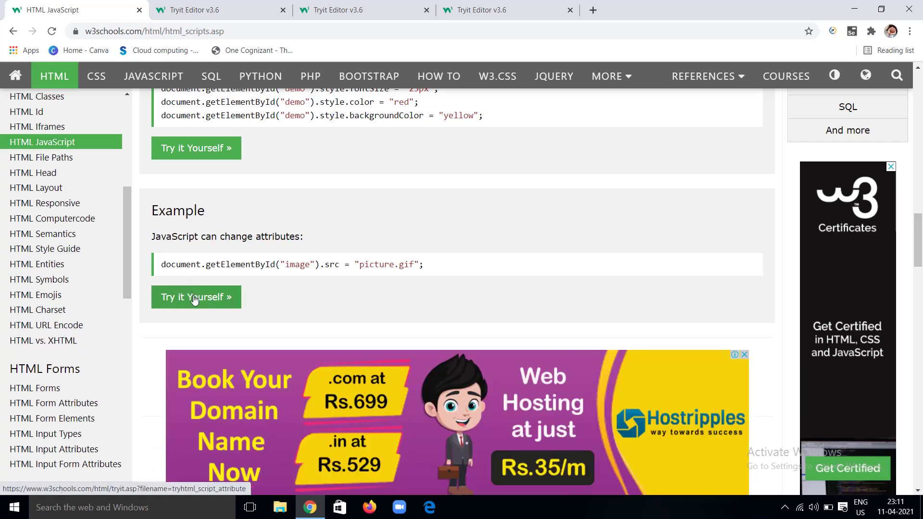
left_click(195, 299)
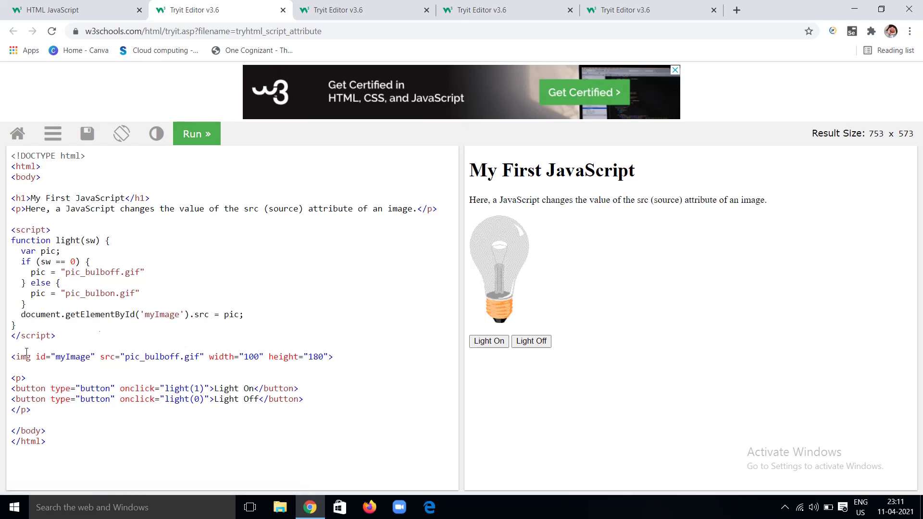
left_click_drag(11, 357, 337, 356)
left_click(342, 356)
left_click_drag(56, 357, 92, 358)
left_click(104, 380)
Step: Review the light() script and its pic_bulboff.gif and pic_bulbon.gif file names
left_click_drag(11, 229, 93, 332)
left_click(92, 333)
left_click_drag(66, 272, 140, 273)
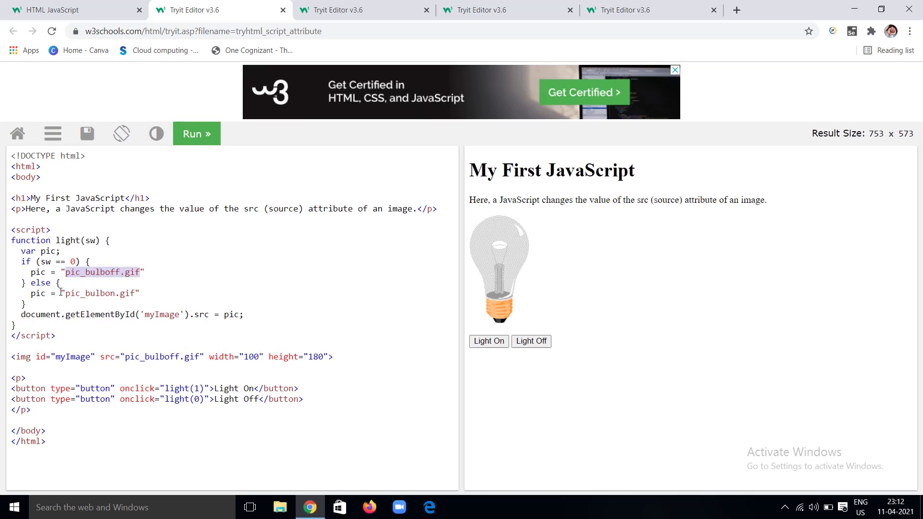
left_click_drag(66, 293, 139, 293)
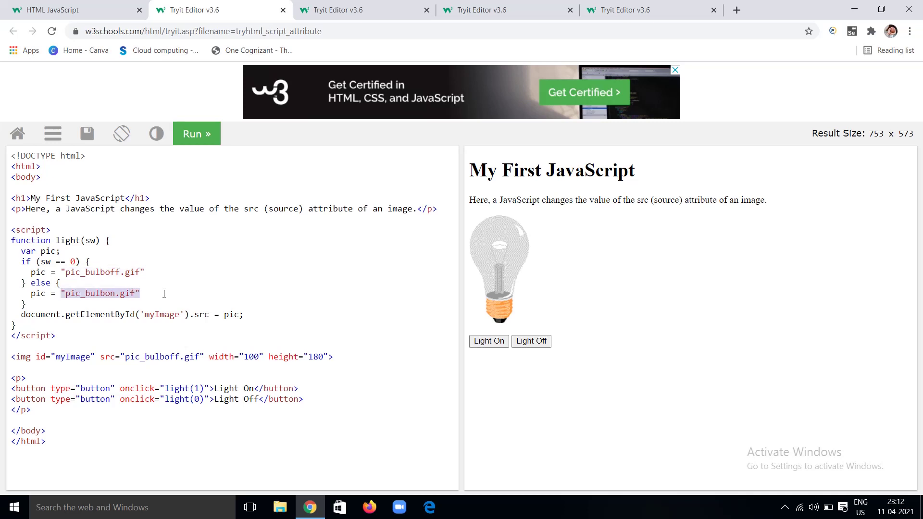
left_click(164, 293)
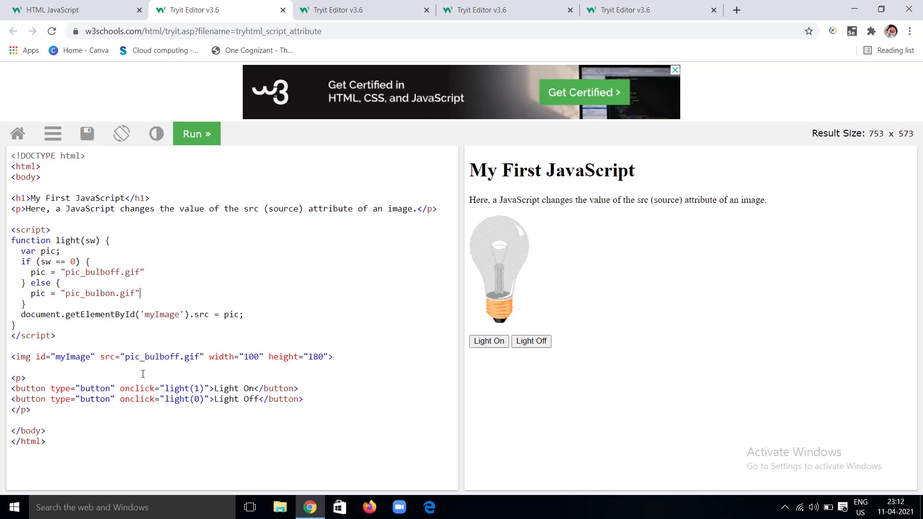
Step: Rerun the example, turn the bulb off and back on so it ends lit
left_click(199, 142)
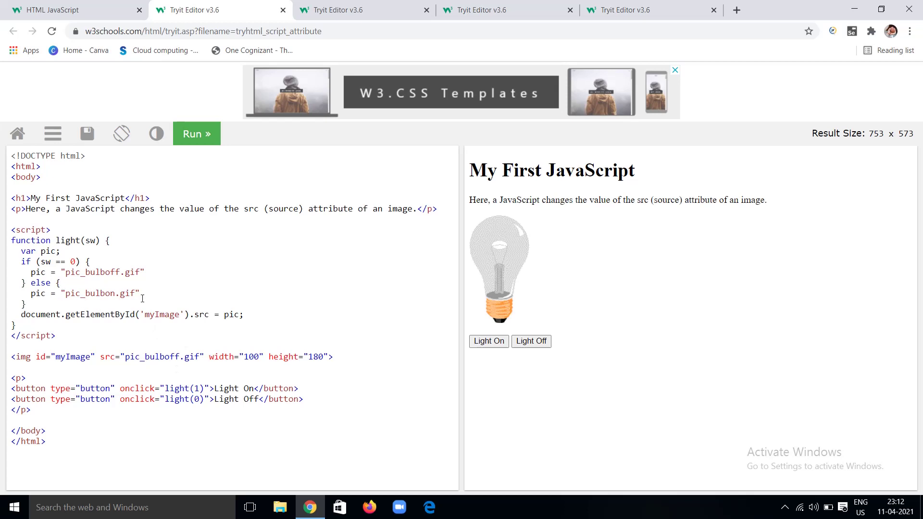
left_click(542, 340)
left_click(483, 343)
left_click(644, 6)
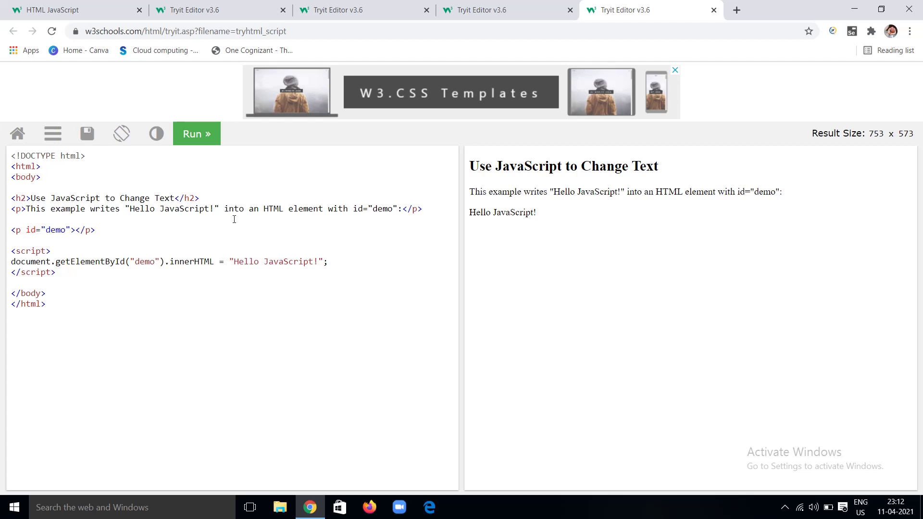
Step: Cycle through the content, style and bulb Tryit tabs, then go back to the lesson
left_click(482, 10)
left_click(105, 271)
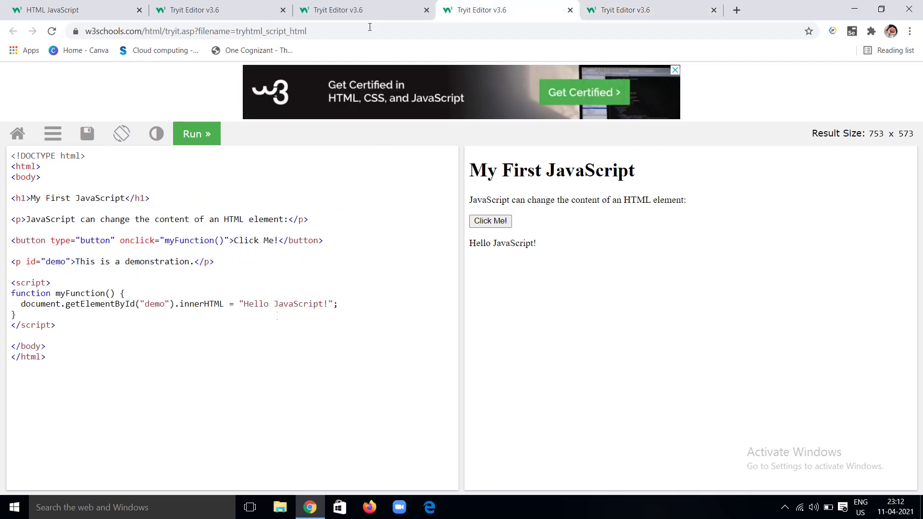
left_click(366, 10)
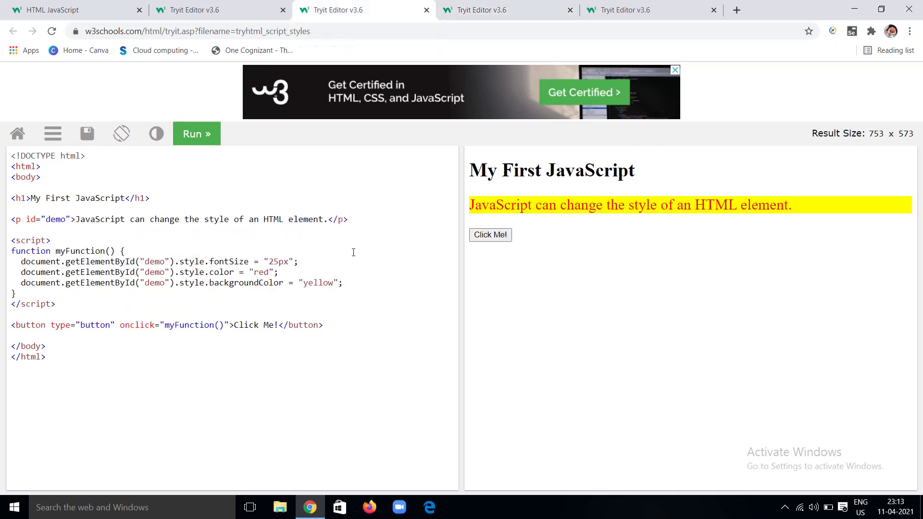
left_click(238, 10)
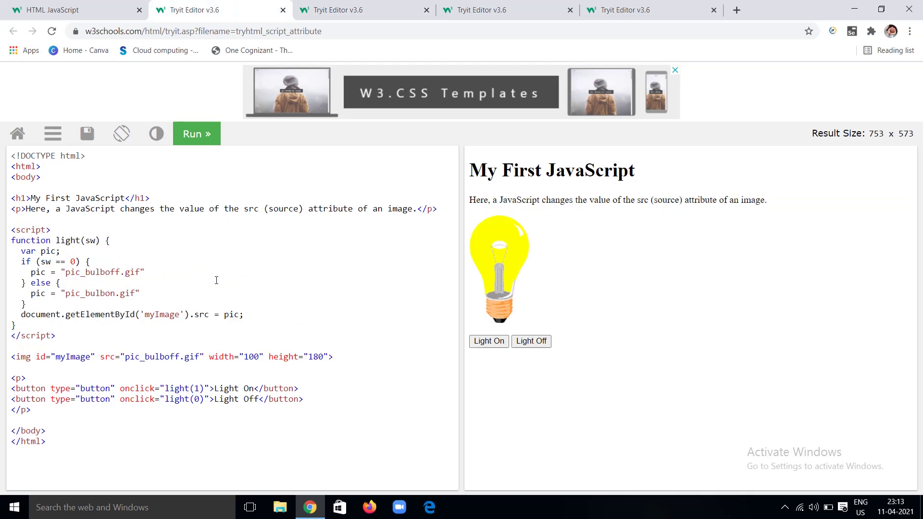
left_click(77, 7)
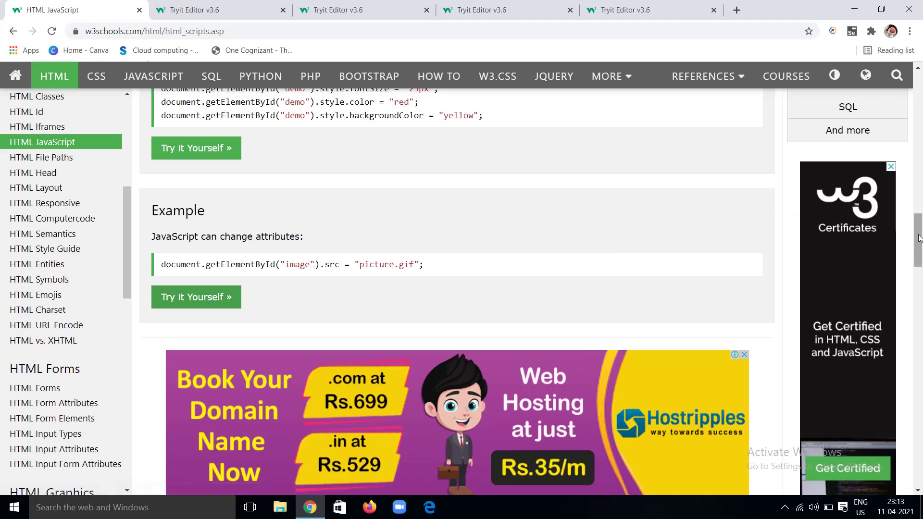
Step: Scroll to The HTML <noscript> Tag, highlight its script code, and launch Try it Yourself
left_click_drag(919, 238, 921, 284)
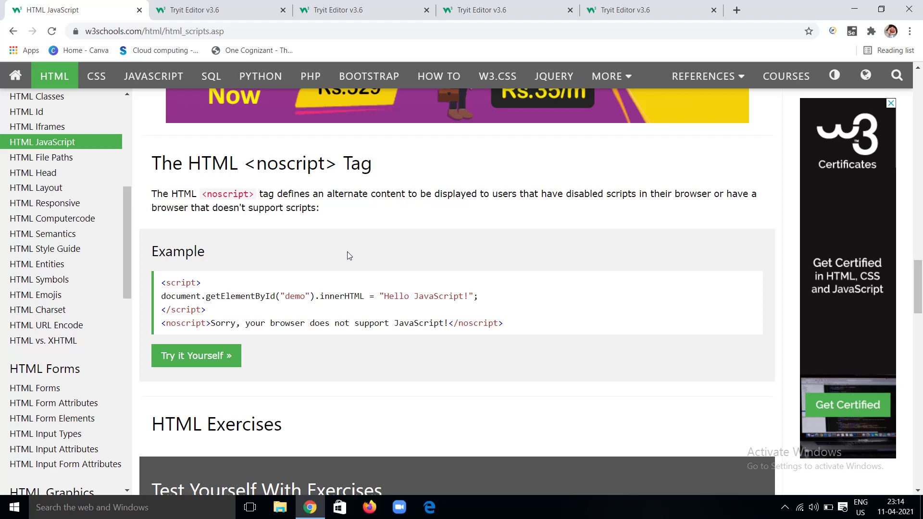
left_click_drag(162, 281, 207, 312)
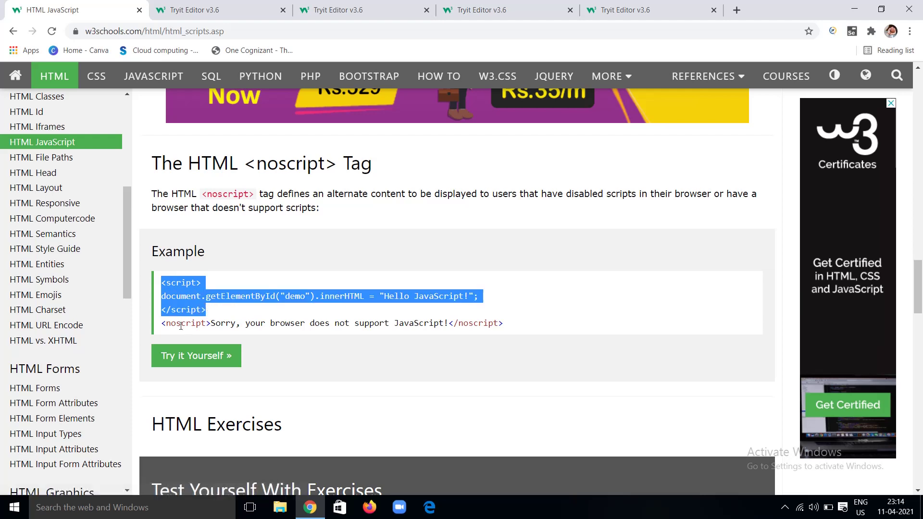
left_click(227, 335)
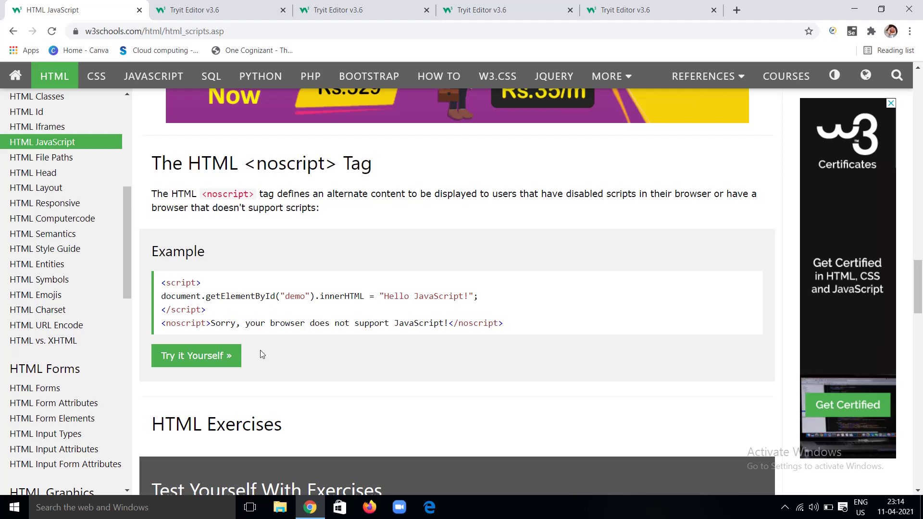
left_click(200, 359)
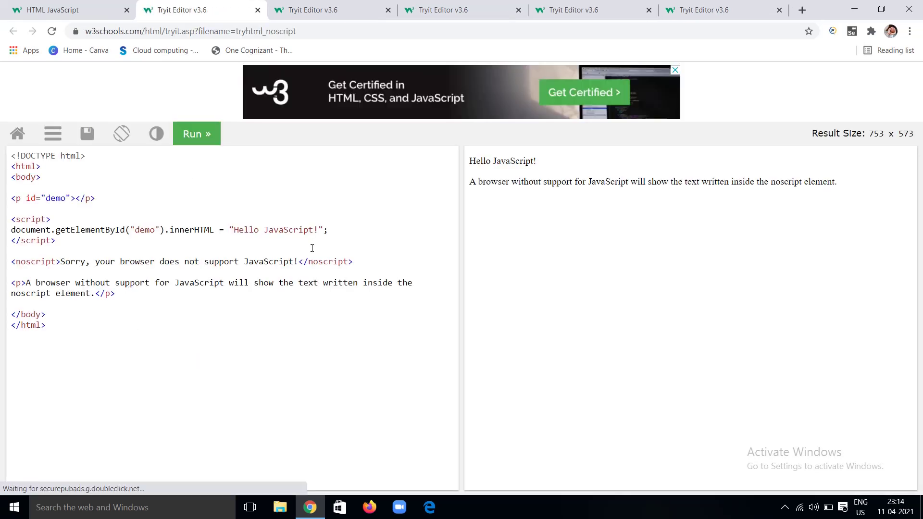
Step: Highlight the paragraph, the 'Hello JavaScript!' string and the whole noscript line in the code
left_click_drag(19, 283, 113, 298)
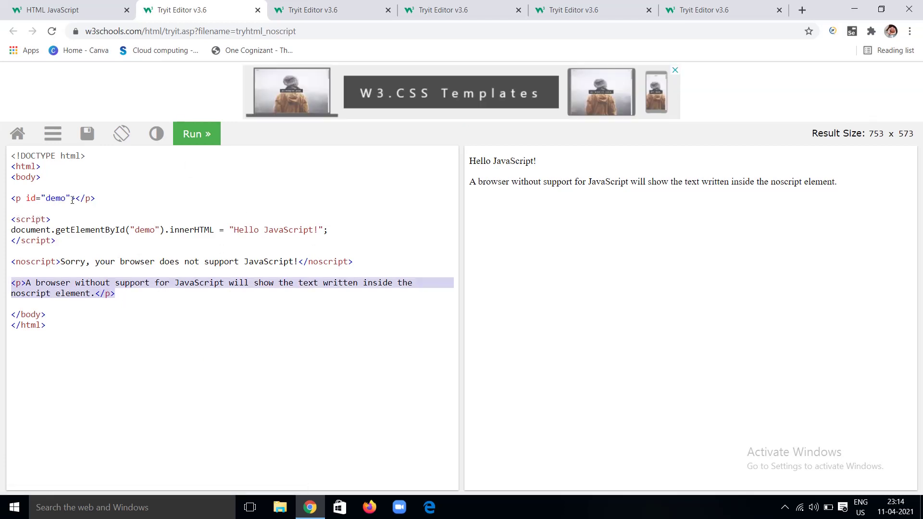
left_click_drag(232, 230, 311, 231)
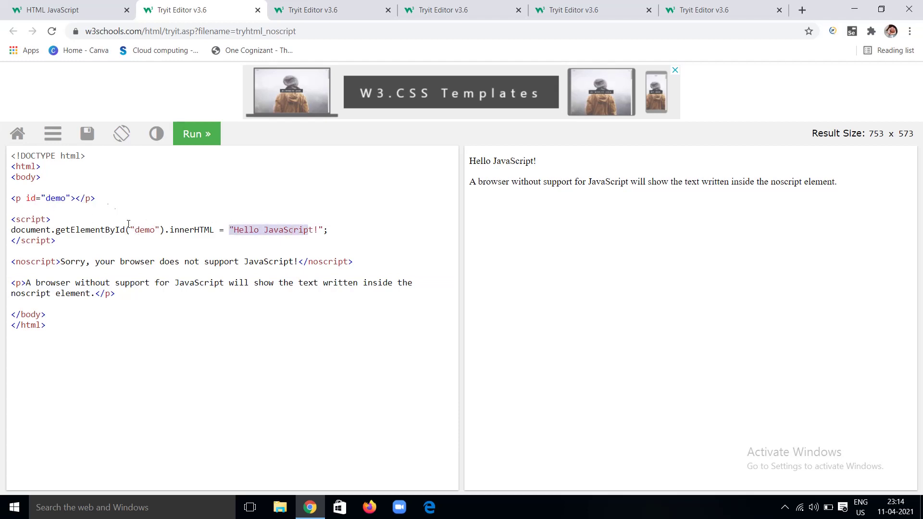
left_click(96, 199)
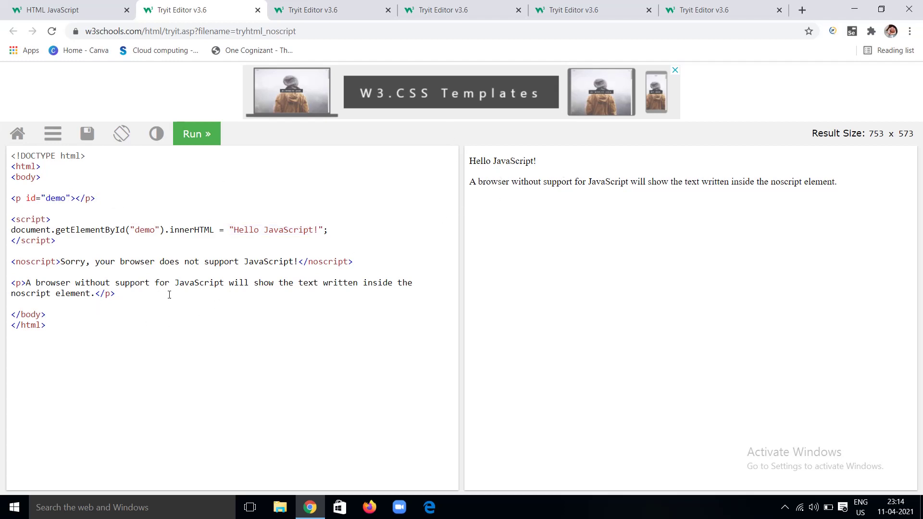
left_click_drag(10, 259, 361, 260)
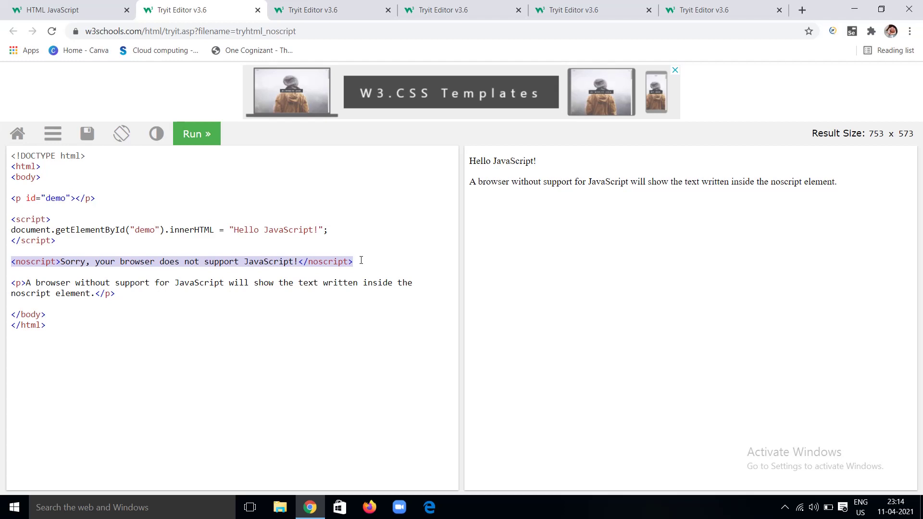
Step: Highlight the noscript fallback message, then return to the HTML JavaScript lesson
left_click(325, 236)
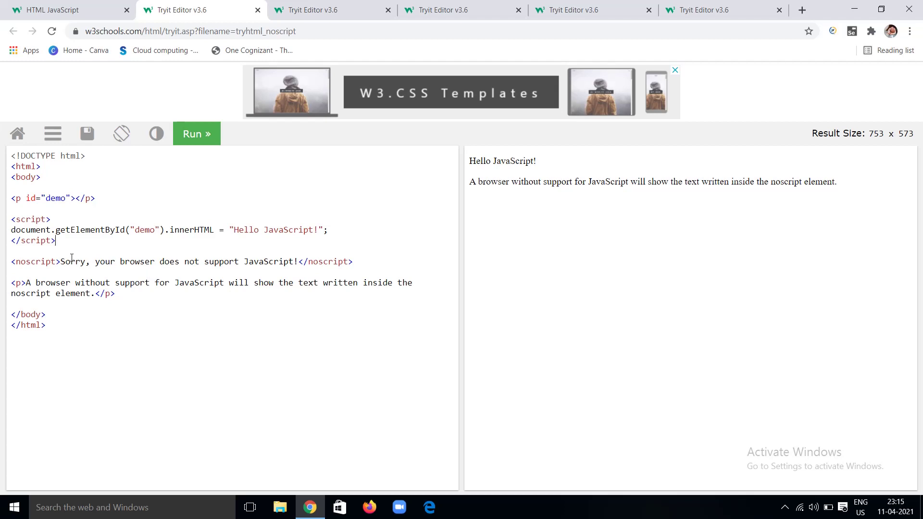
left_click_drag(61, 261, 270, 269)
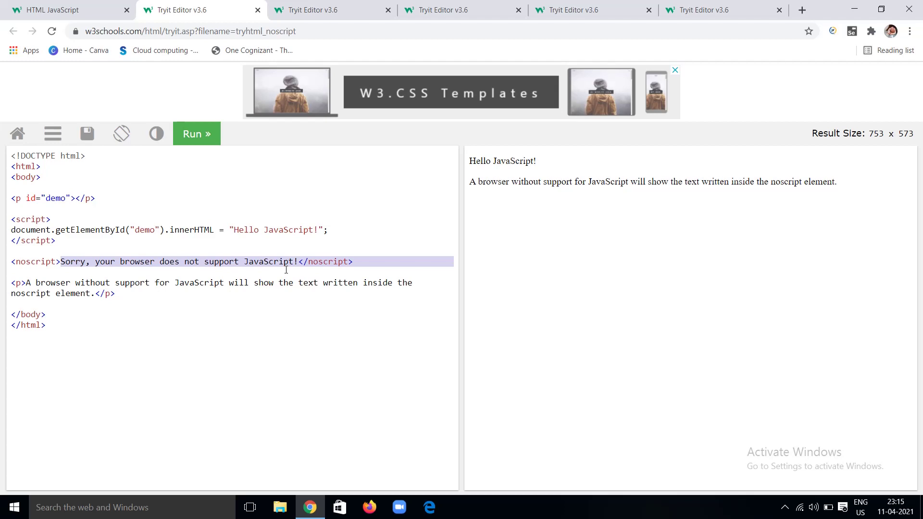
left_click(260, 299)
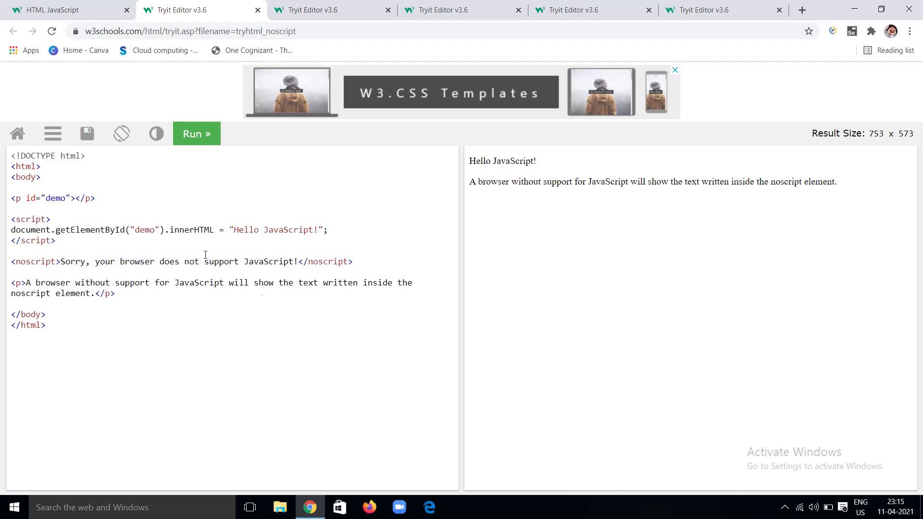
left_click(57, 11)
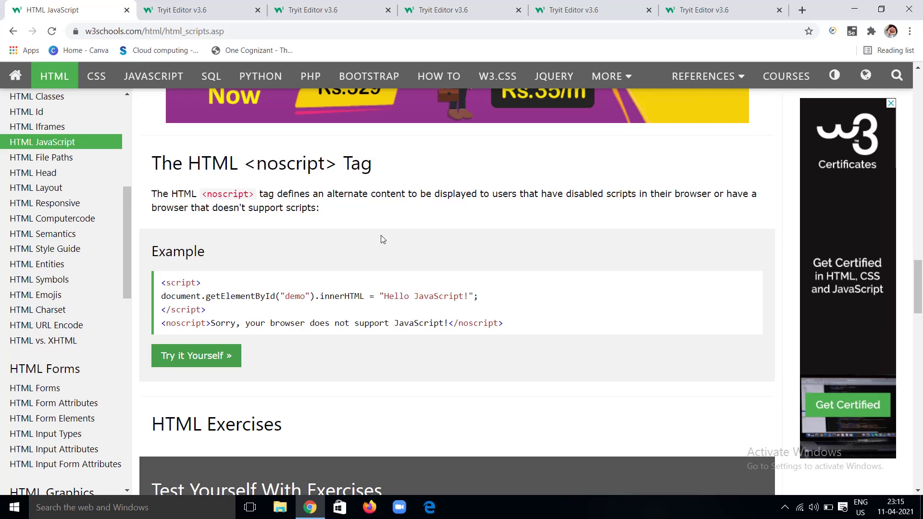
Step: Scroll down to the exercise that changes the <p> content to 'Hello World!'
scroll(382, 239, "down", 3)
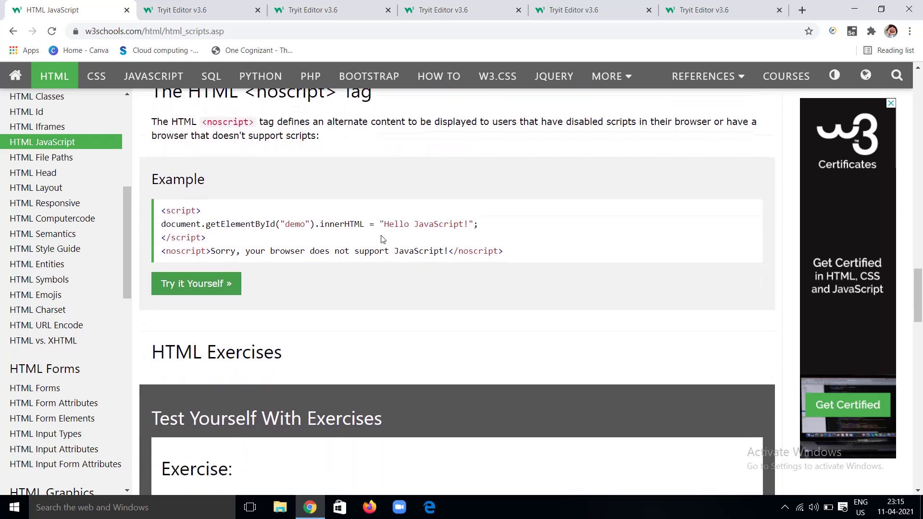
scroll(382, 238, "down", 2)
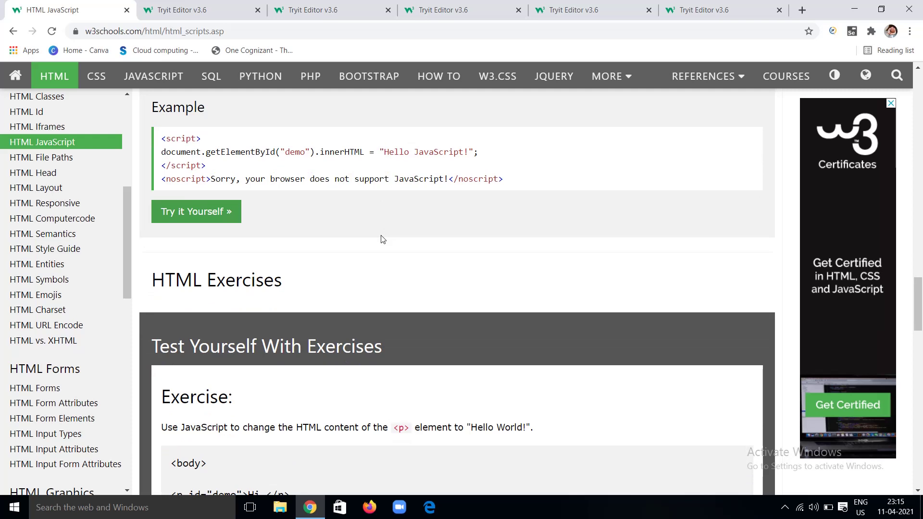
scroll(382, 239, "down", 1)
scroll(383, 239, "down", 4)
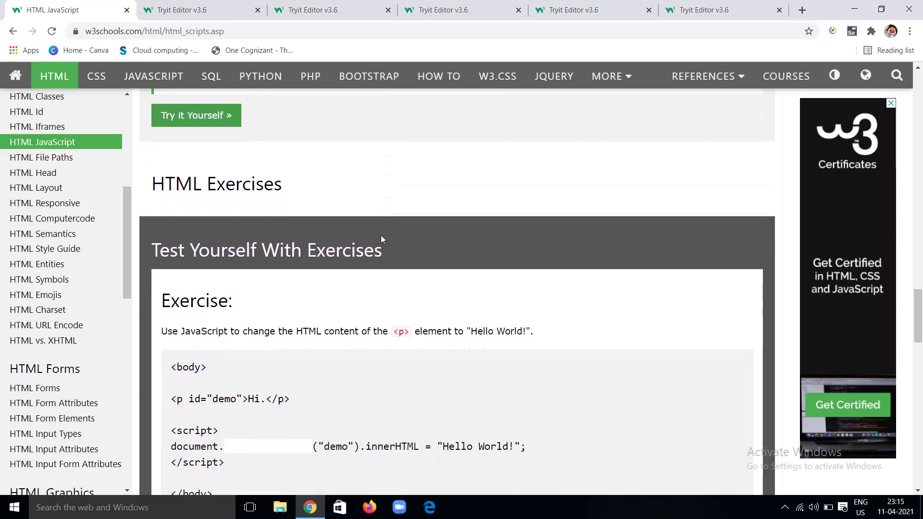